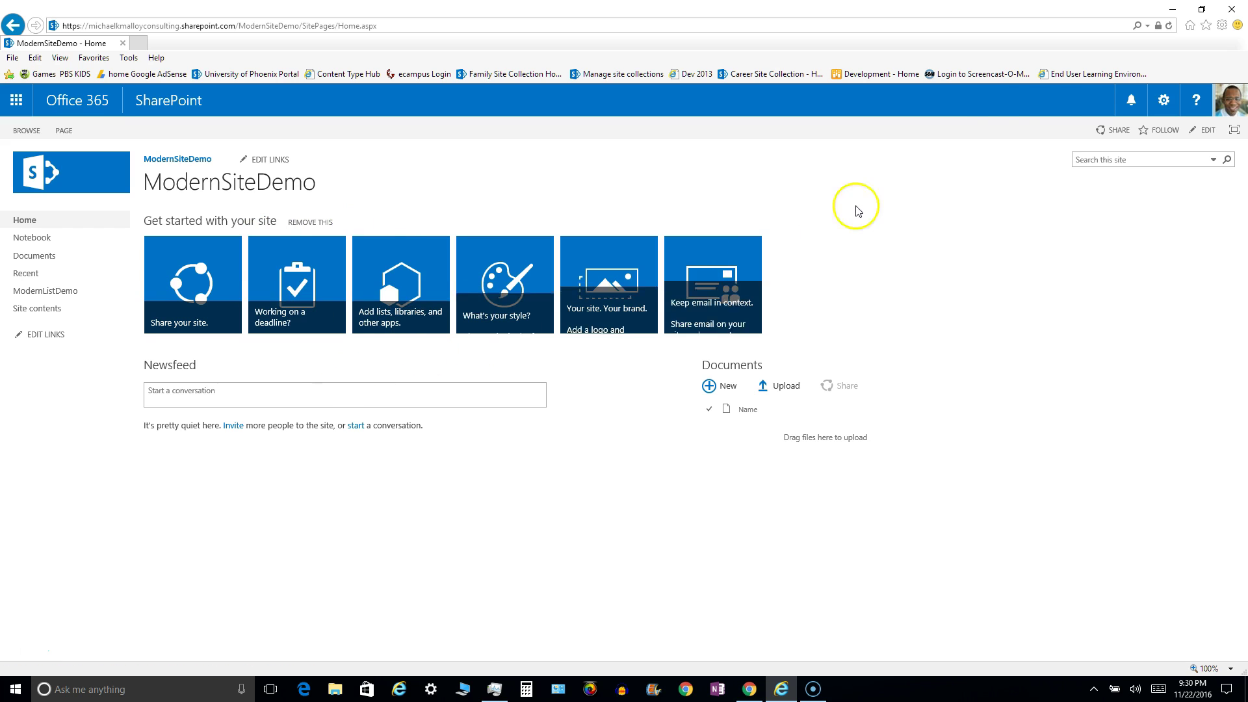
- Add a new blank modern page to ModernSiteDemo from the Settings gear menu
{"action": "left_click", "coordinate": [1164, 102]}
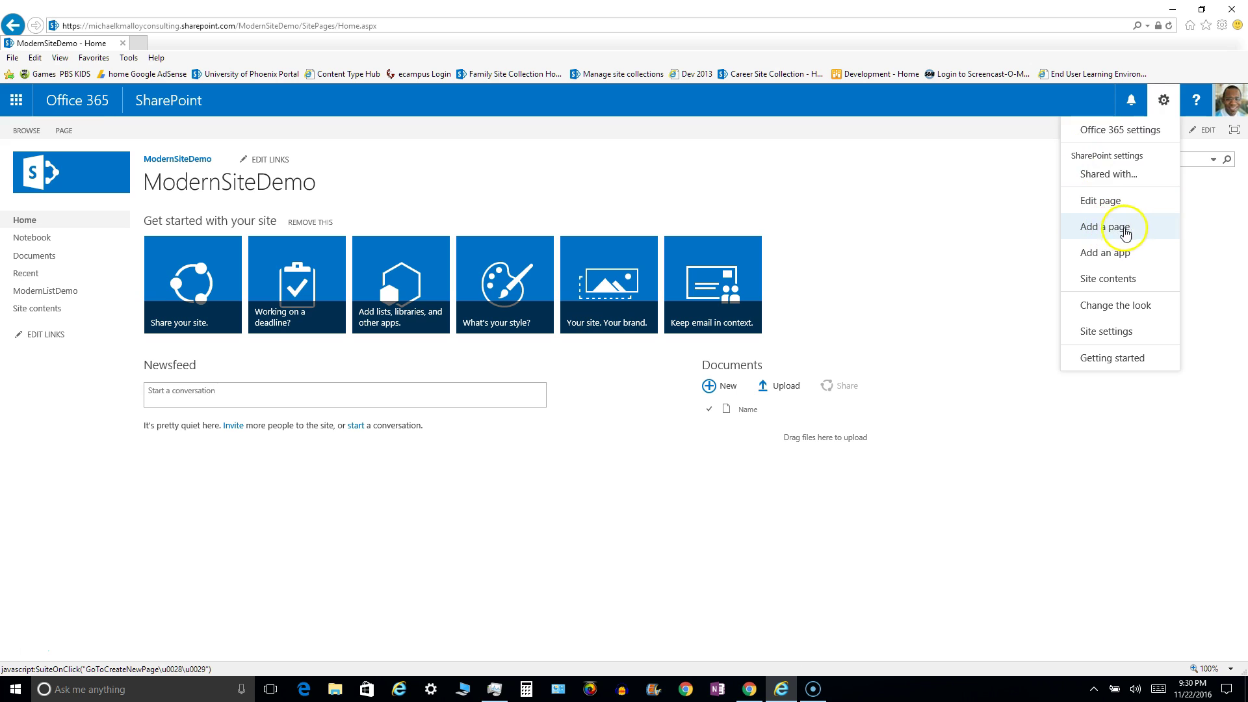
{"action": "key", "text": "Up"}
{"action": "key", "text": "Up"}
{"action": "key", "text": "Up"}
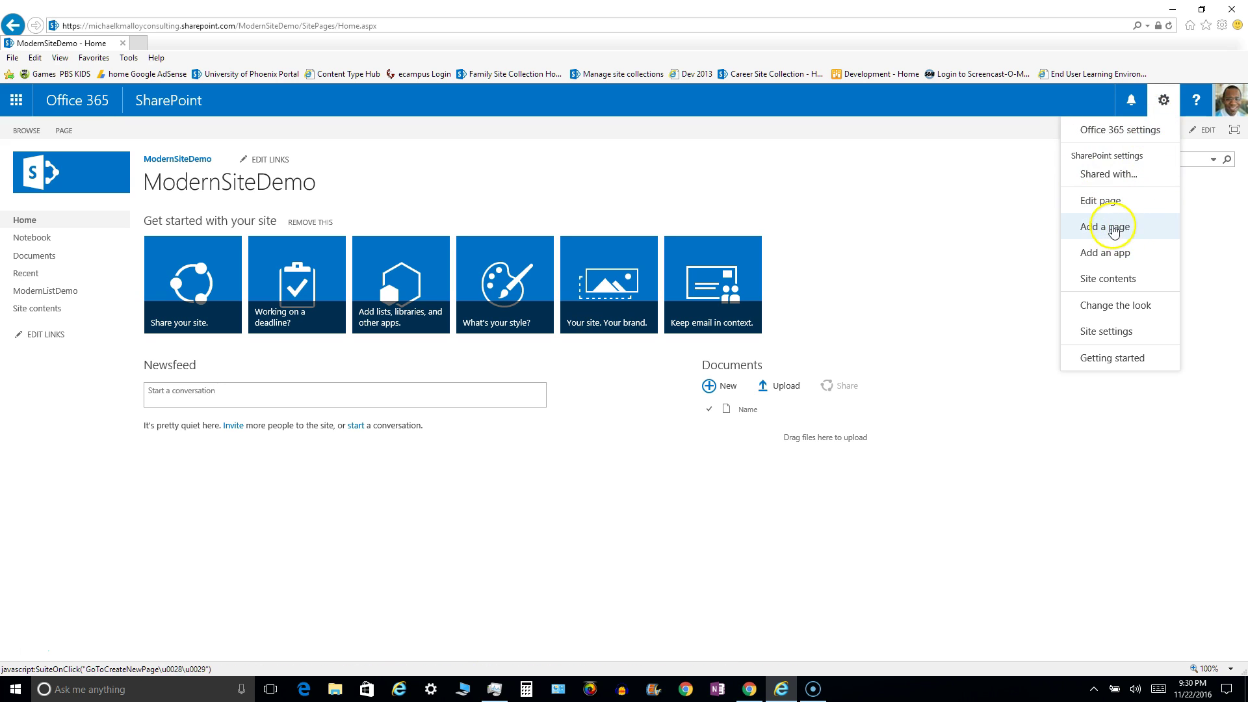
{"action": "left_click", "coordinate": [1130, 227]}
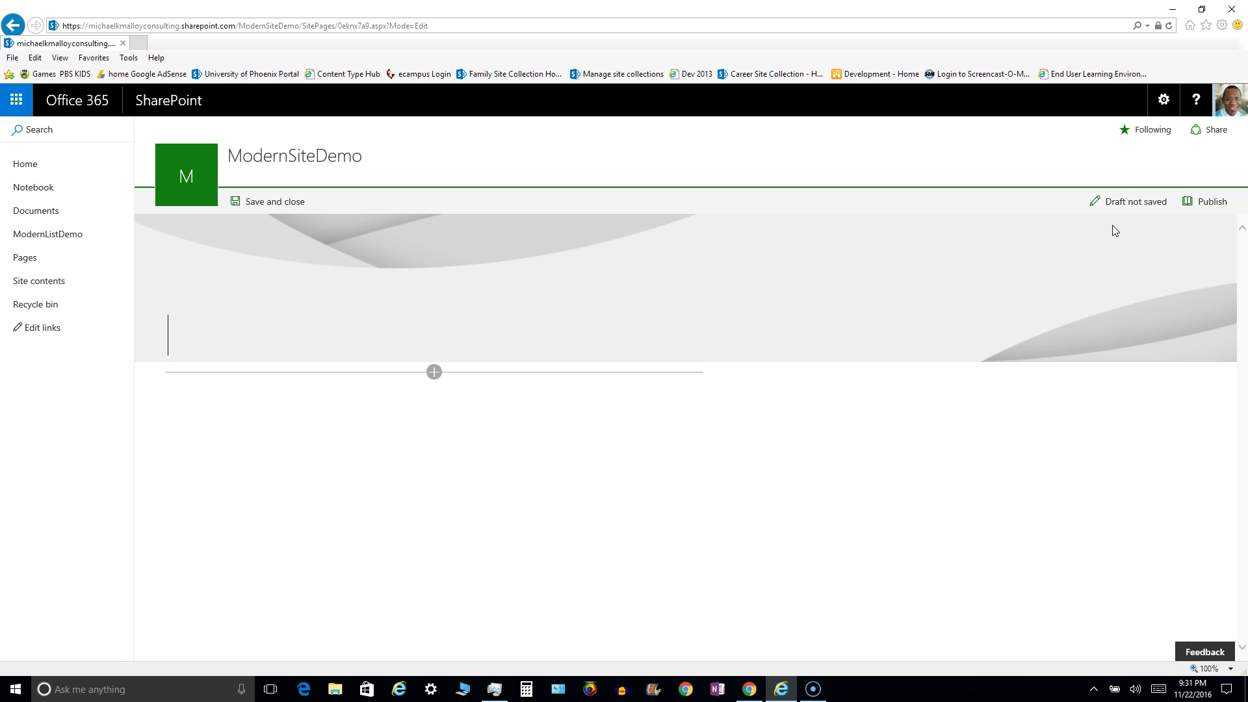
- Title the new page SitePageDemo1 and add a text section below the title
{"action": "left_click", "coordinate": [1006, 184]}
{"action": "type", "text": "SitePageDe"}
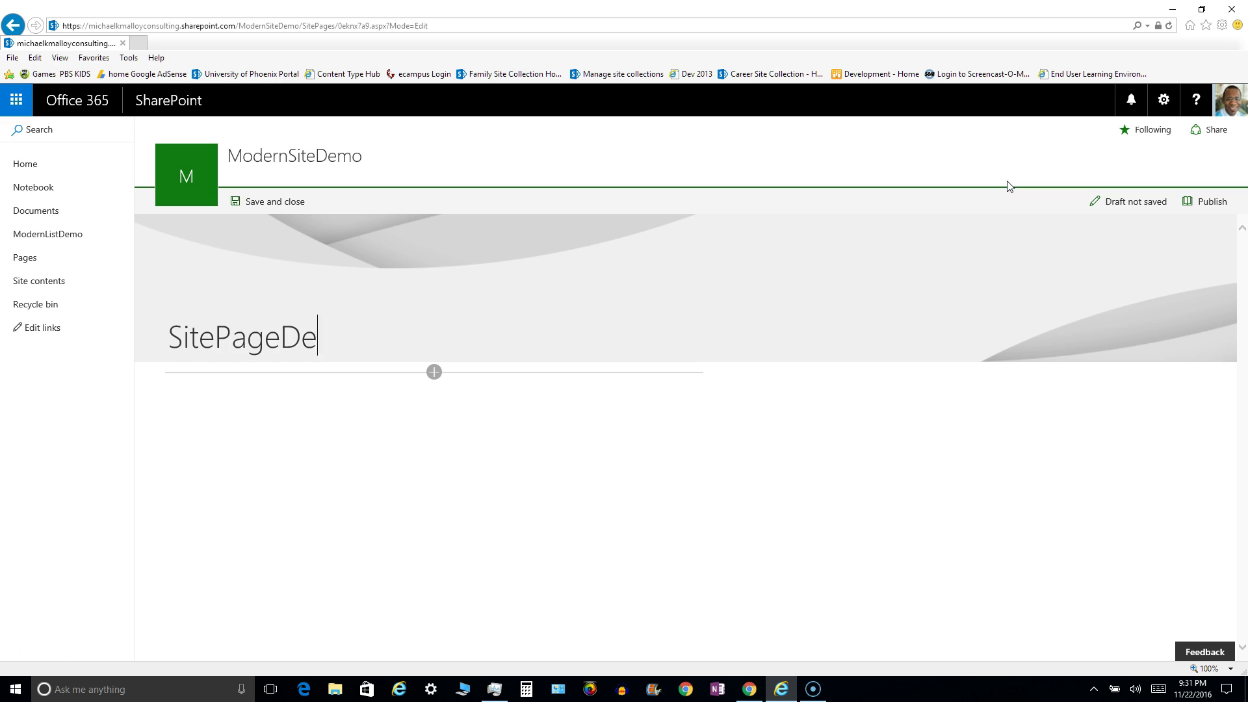
{"action": "type", "text": "mo1"}
{"action": "key", "text": "Return"}
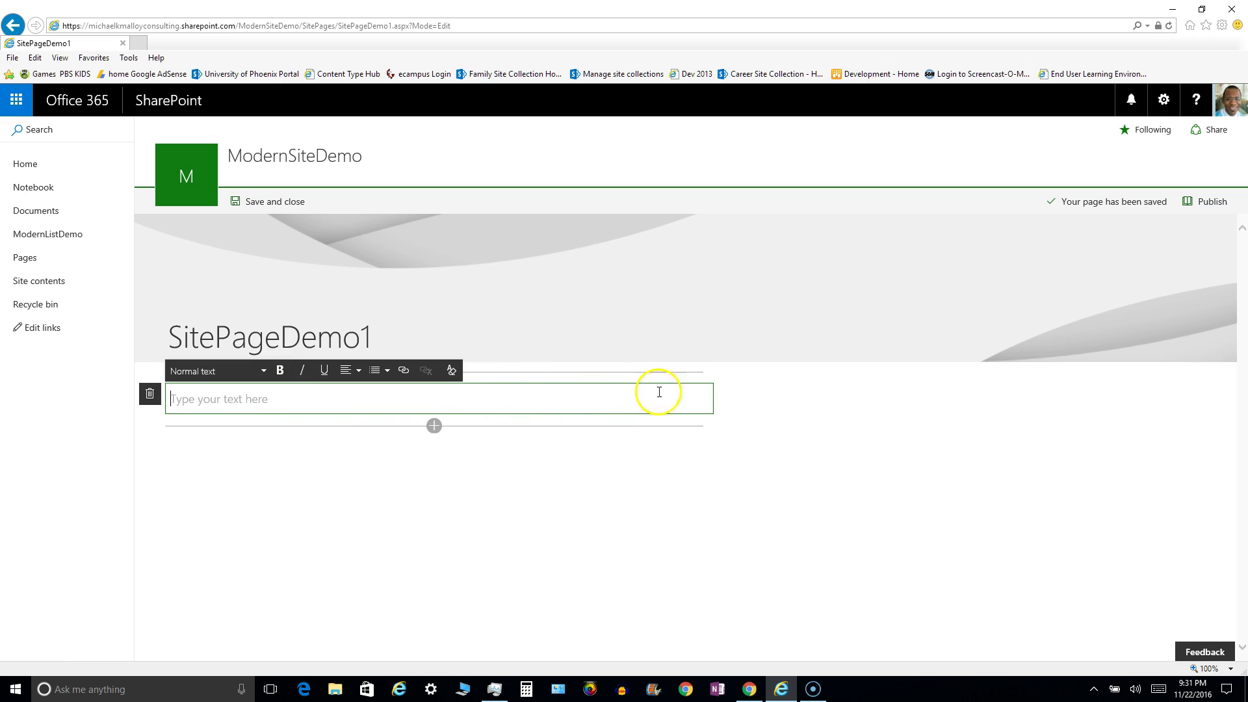
- Delete the empty text section from SitePageDemo1, confirming the removal
{"action": "left_click", "coordinate": [150, 394]}
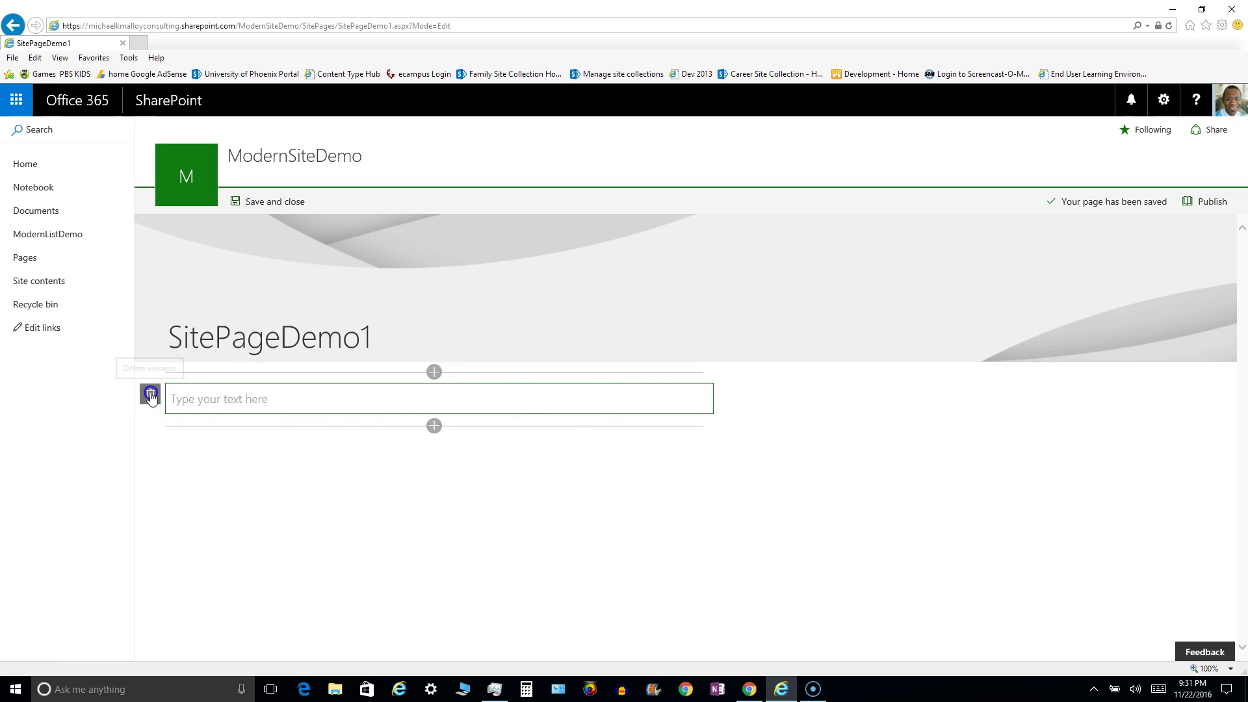
{"action": "left_click", "coordinate": [639, 406]}
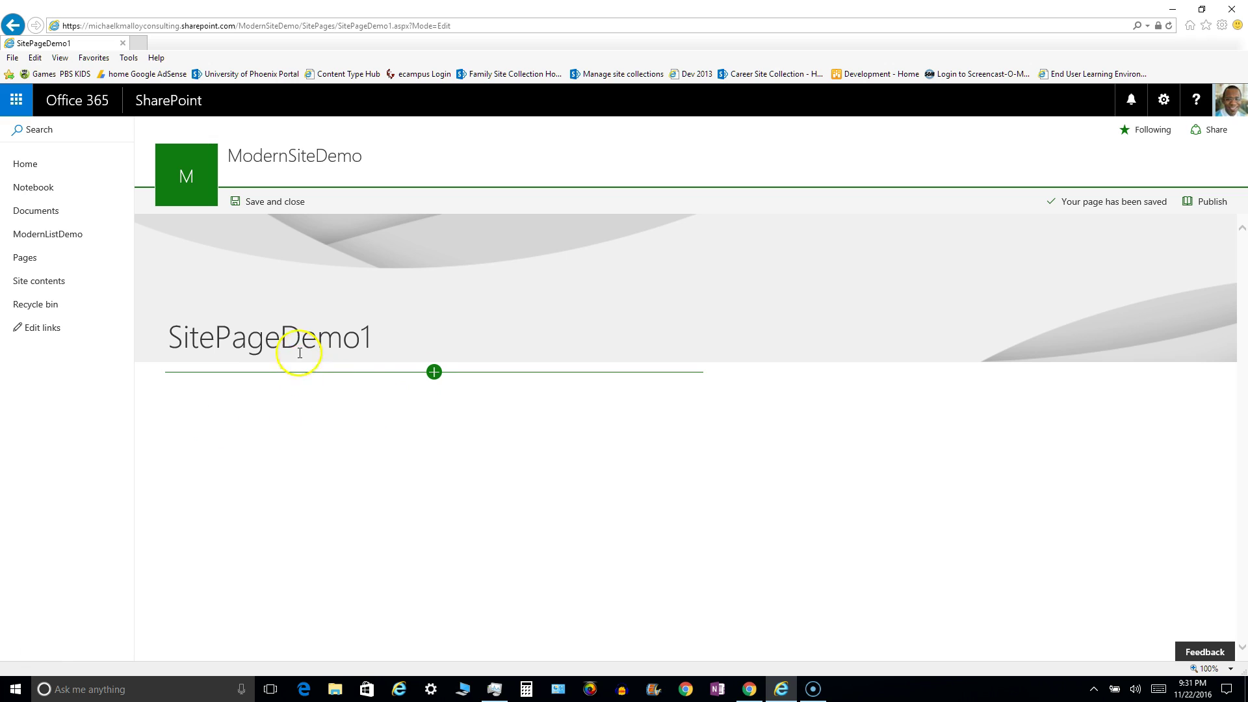
{"action": "left_click", "coordinate": [429, 377]}
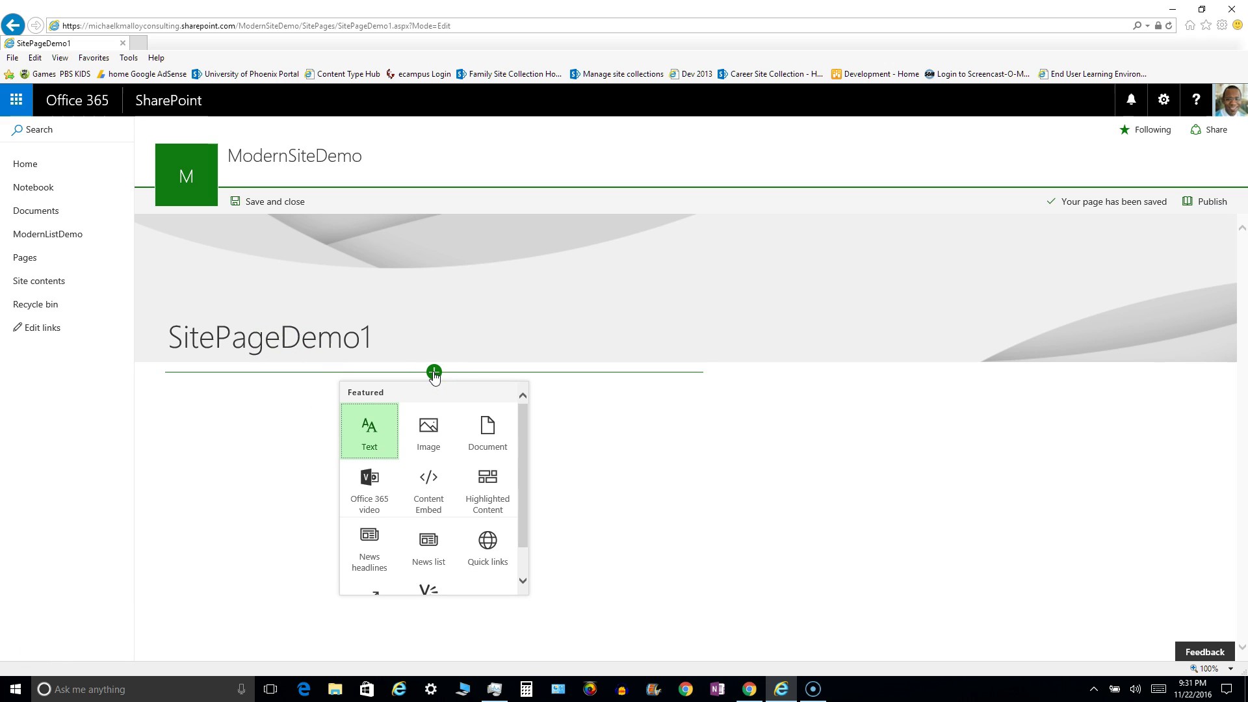
{"action": "scroll", "coordinate": [487, 455], "scroll_direction": "down", "scroll_amount": 1}
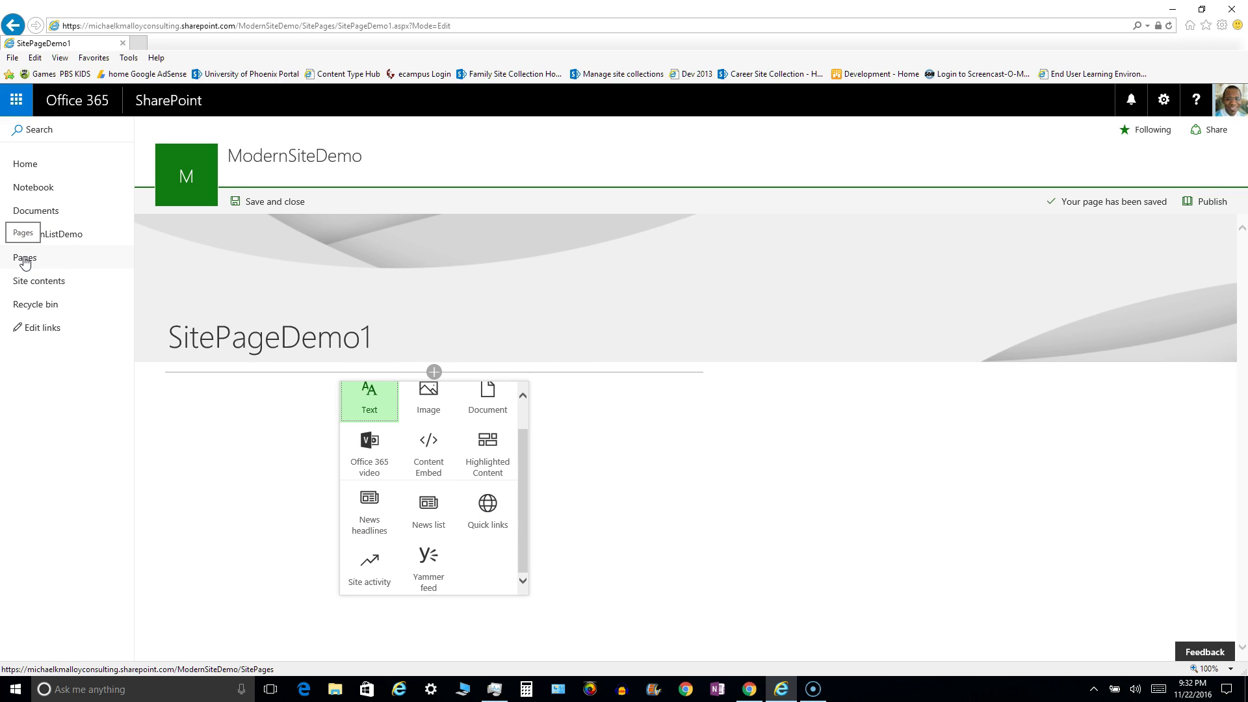
- Dismiss the web part choices, leaving SitePageDemo1 with no web parts in its body
{"action": "left_click", "coordinate": [27, 263]}
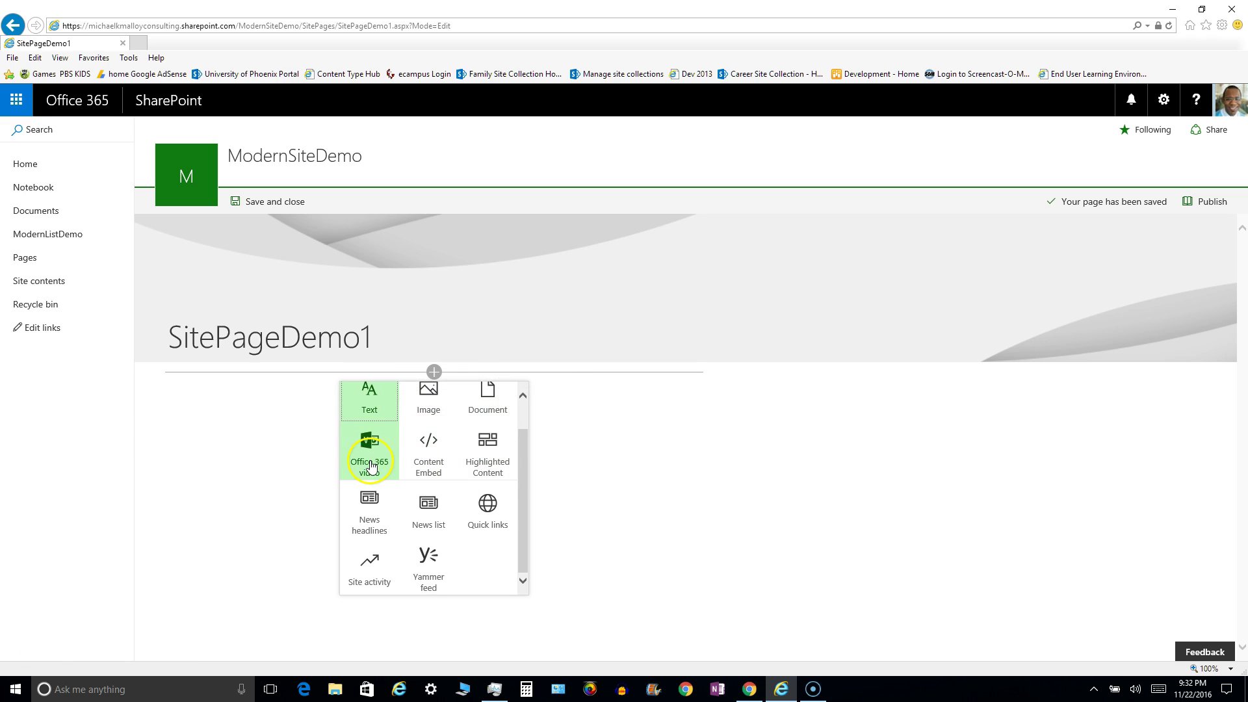
{"action": "left_click", "coordinate": [422, 468]}
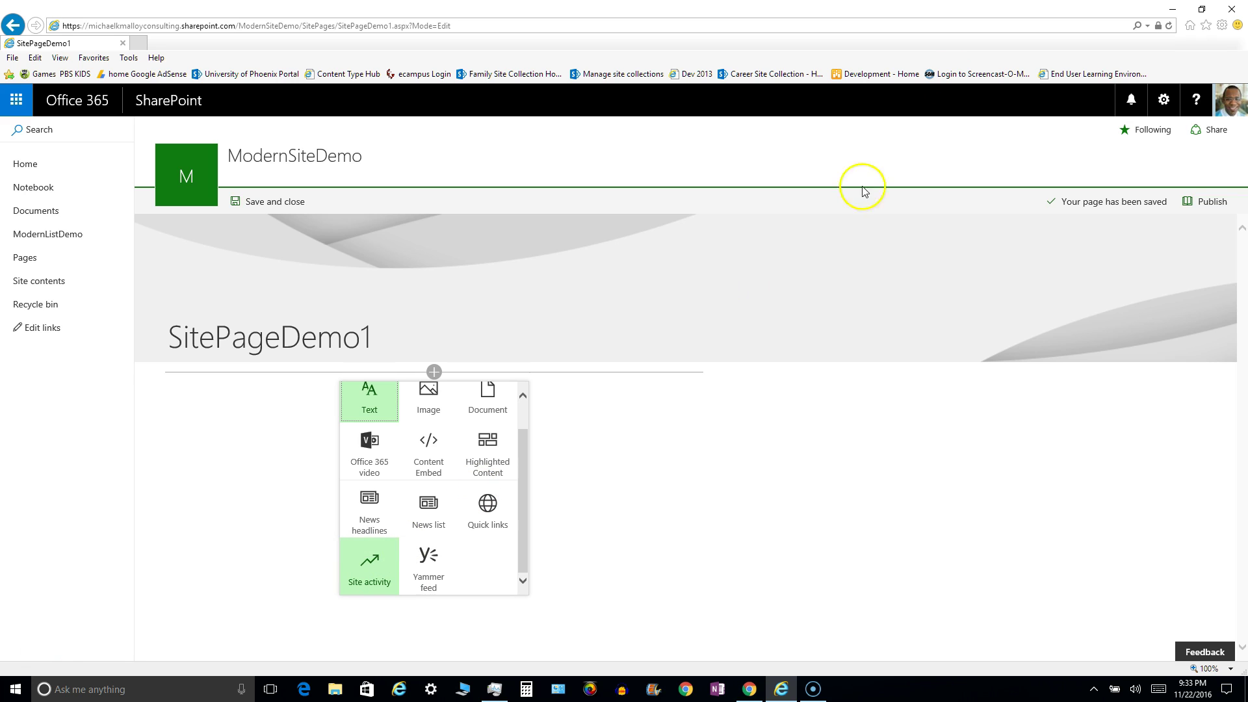
{"action": "left_click", "coordinate": [1165, 104]}
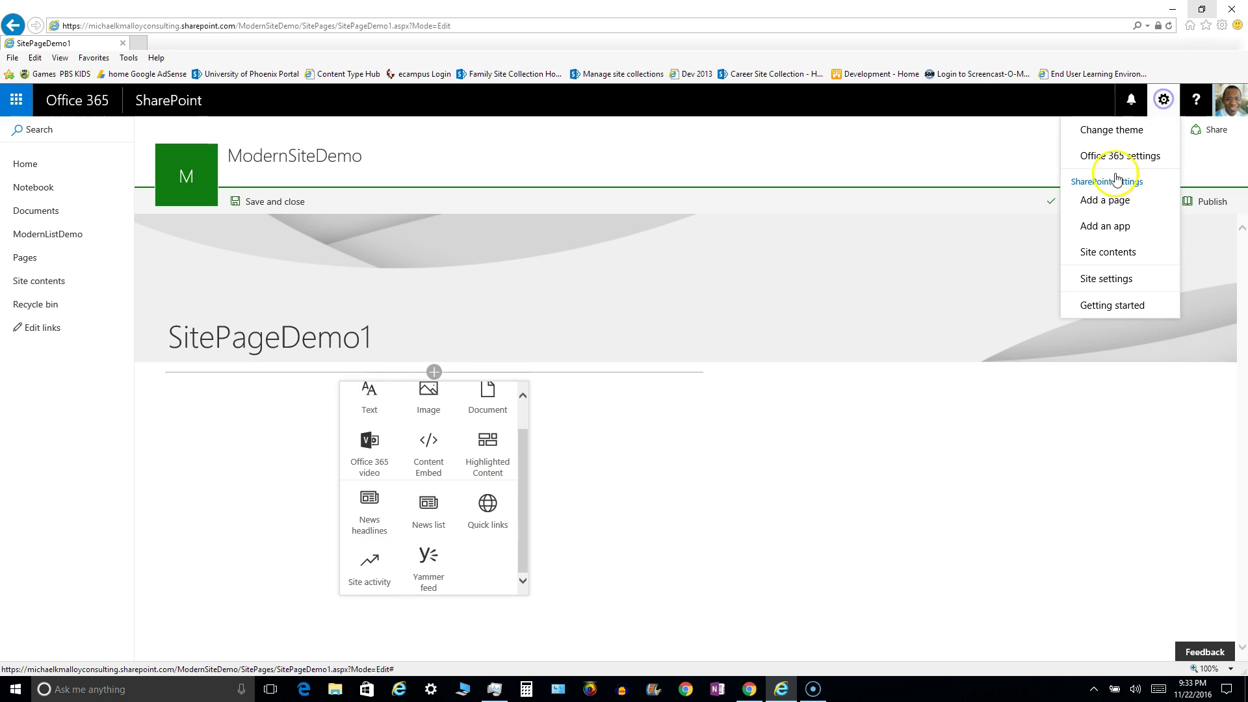
{"action": "left_click", "coordinate": [713, 442]}
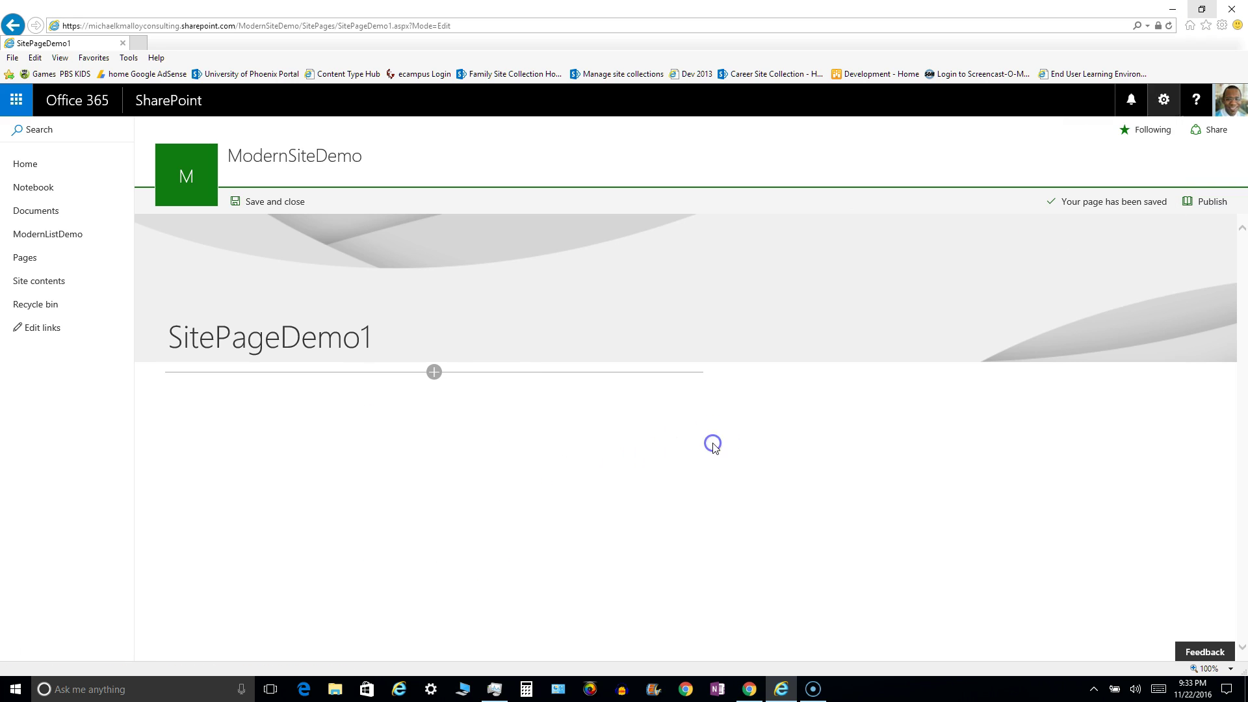
{"action": "left_click", "coordinate": [434, 374]}
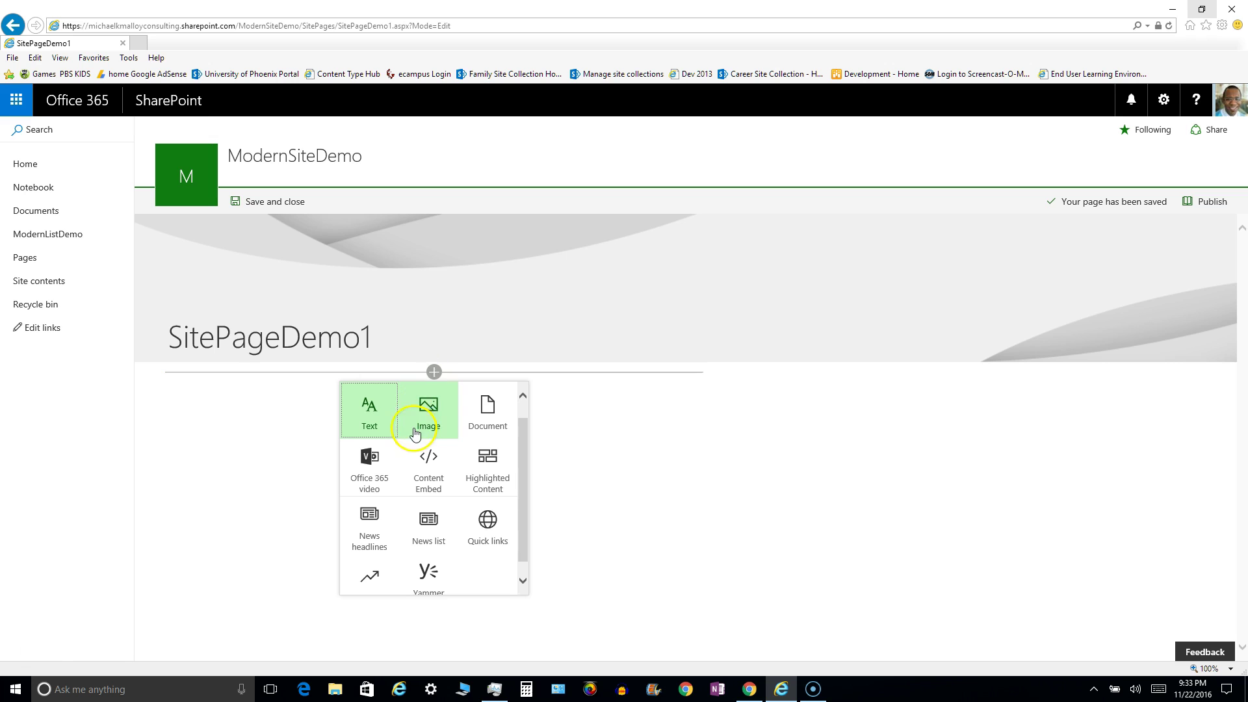
{"action": "scroll", "coordinate": [484, 487], "scroll_direction": "down", "scroll_amount": 1}
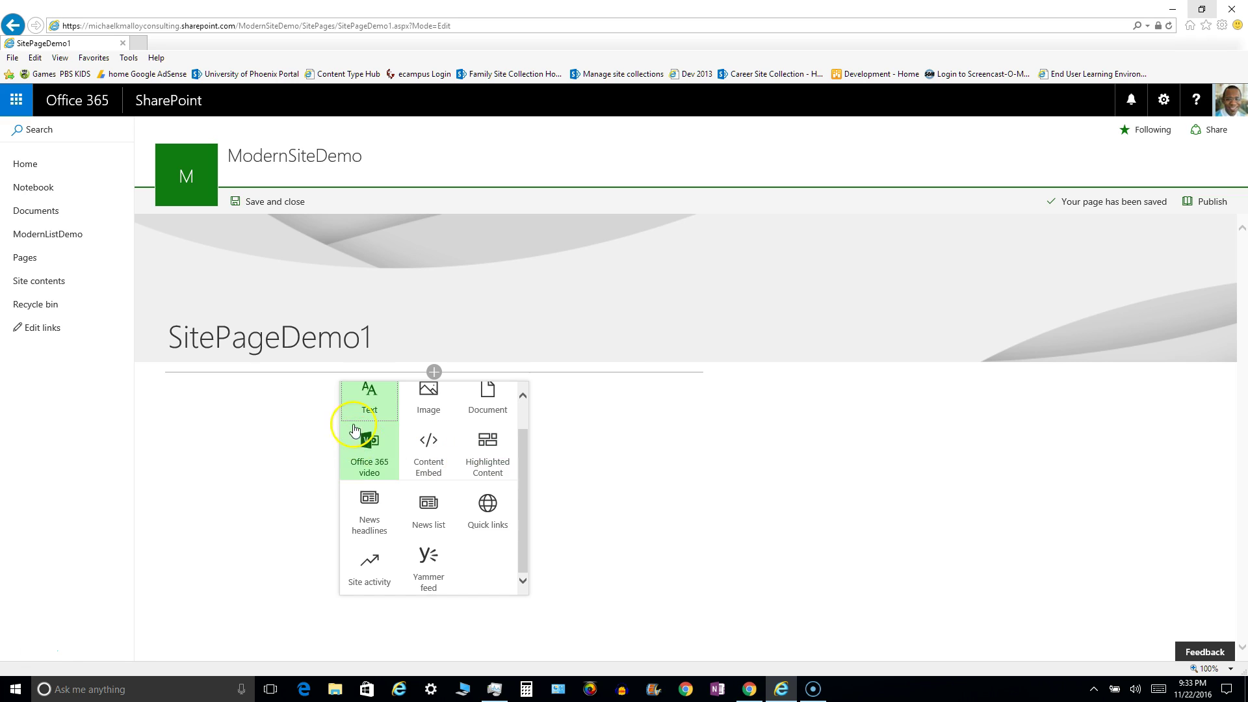
{"action": "left_click", "coordinate": [255, 423]}
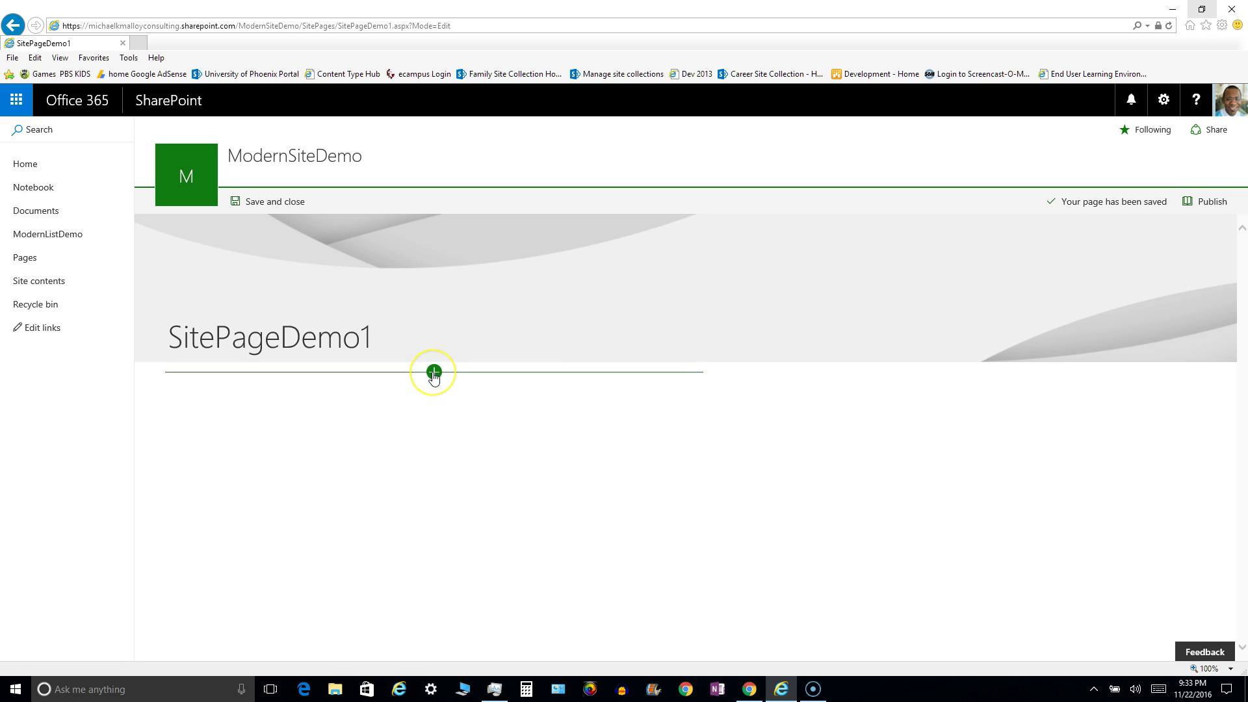
- Save and close SitePageDemo1, then go to the Site Pages library listing SitePageDemo1.aspx
{"action": "left_click", "coordinate": [273, 208]}
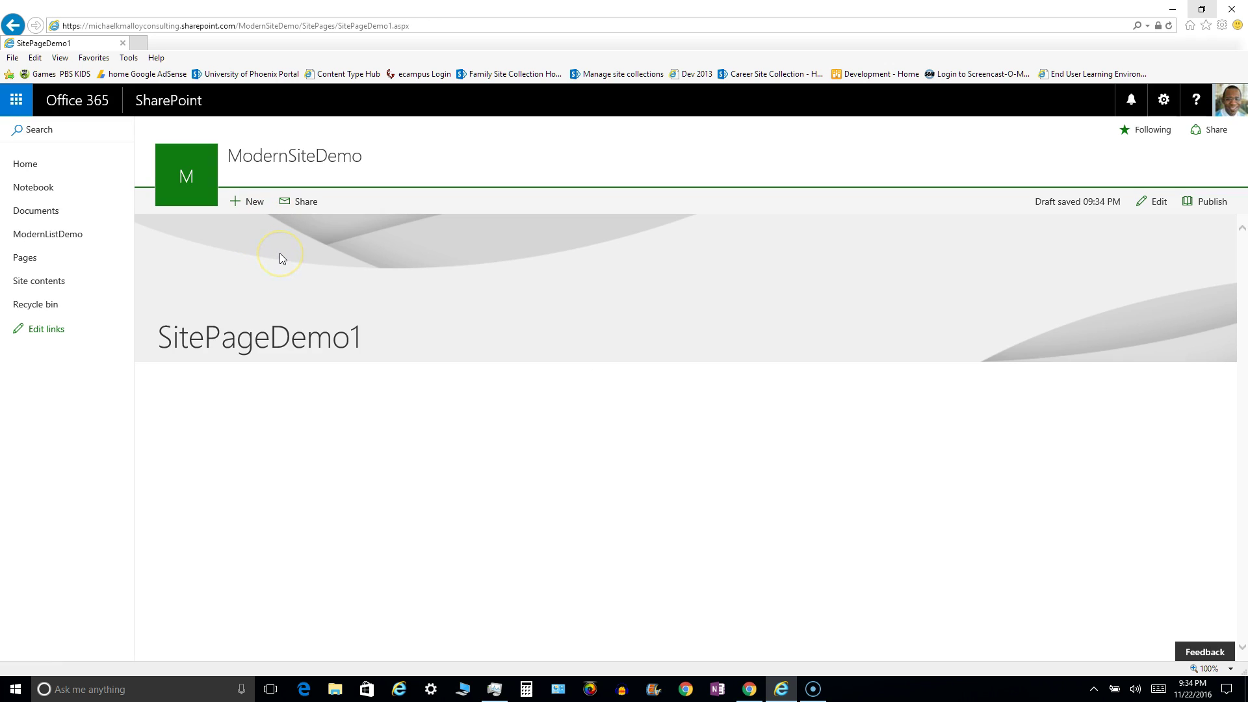
{"action": "left_click", "coordinate": [28, 259]}
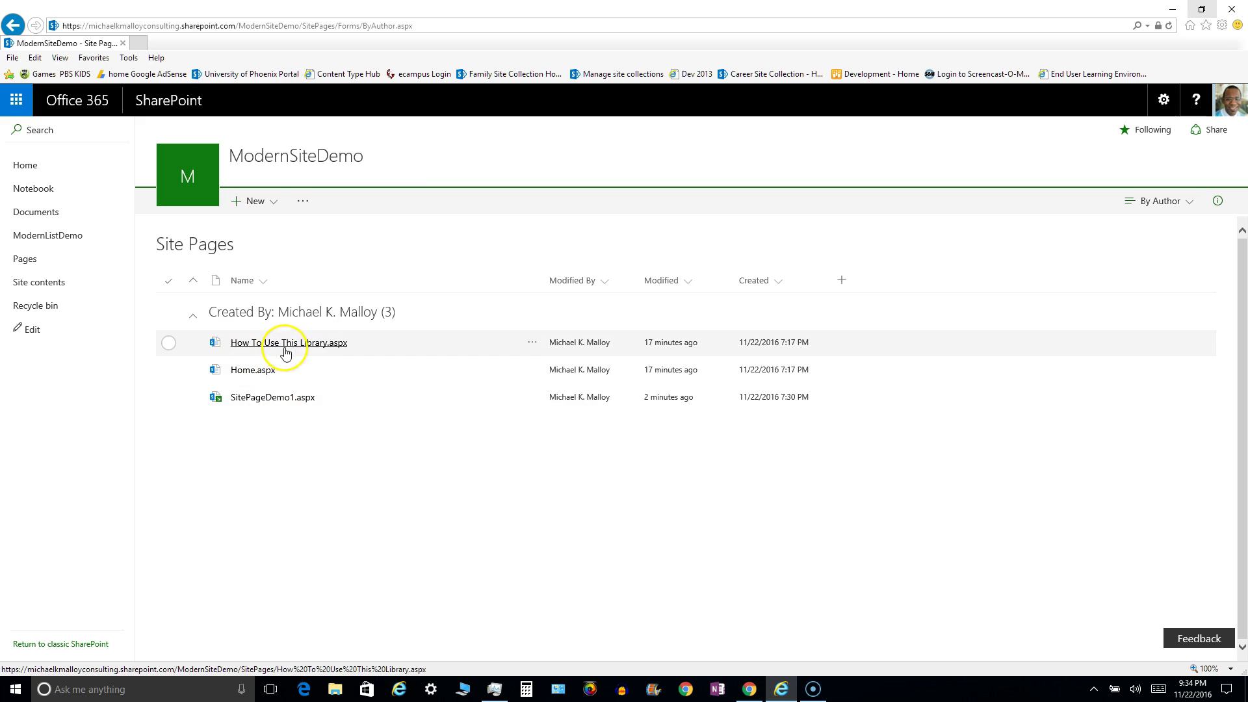
- Open SitePageDemo1.aspx in its own browser tab and publish it
{"action": "left_click_drag", "start_coordinate": [245, 403], "coordinate": [253, 407]}
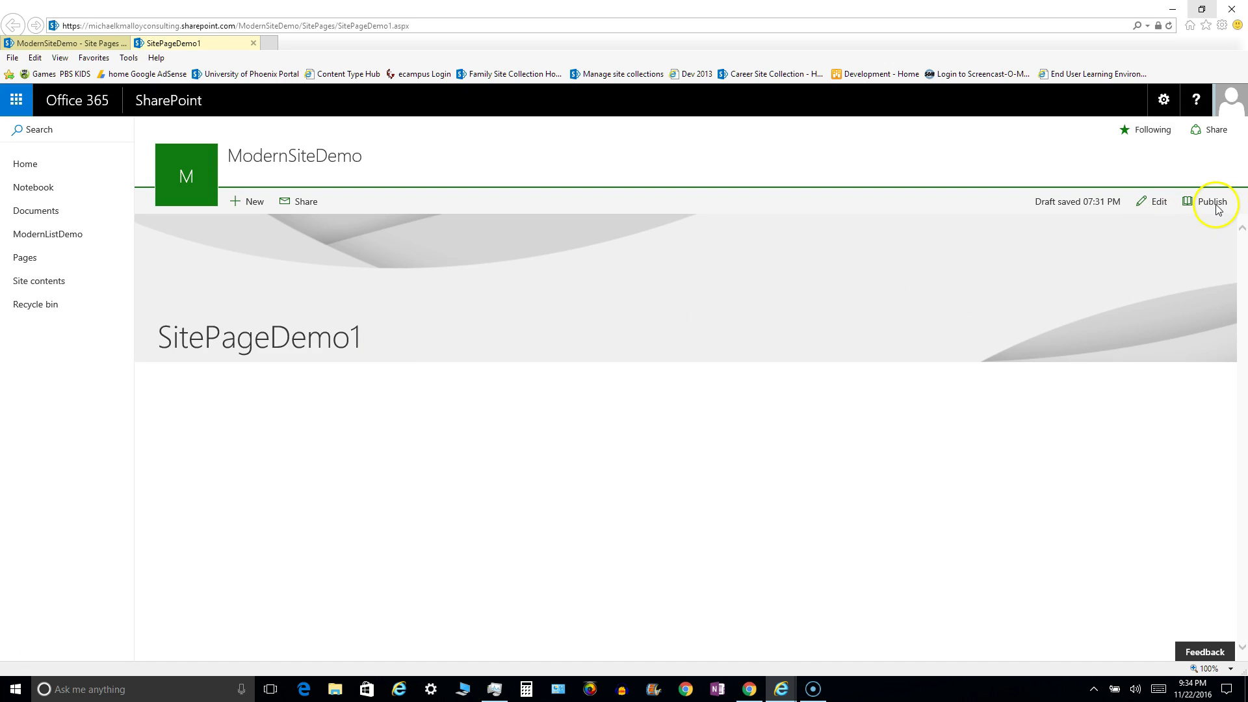
{"action": "left_click", "coordinate": [1213, 204]}
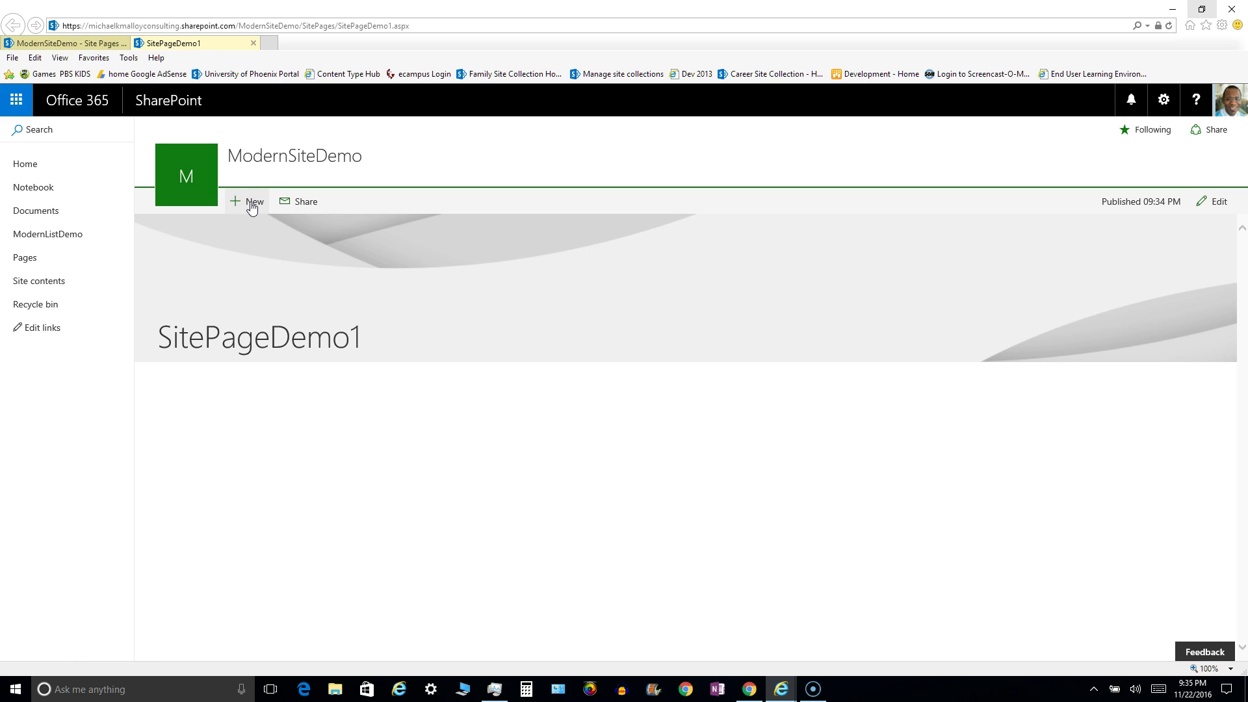
- Create another modern page, fill its blank title with Booya, and save it as a draft
{"action": "left_click", "coordinate": [252, 206]}
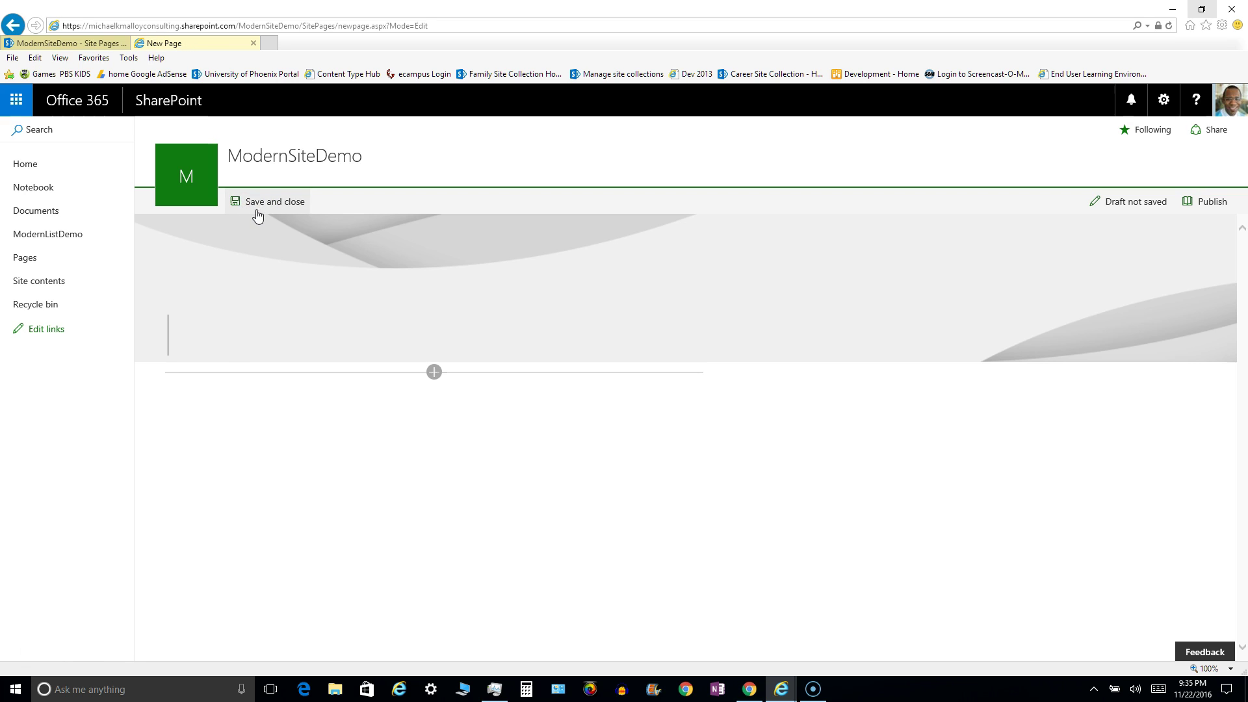
{"action": "left_click", "coordinate": [257, 210]}
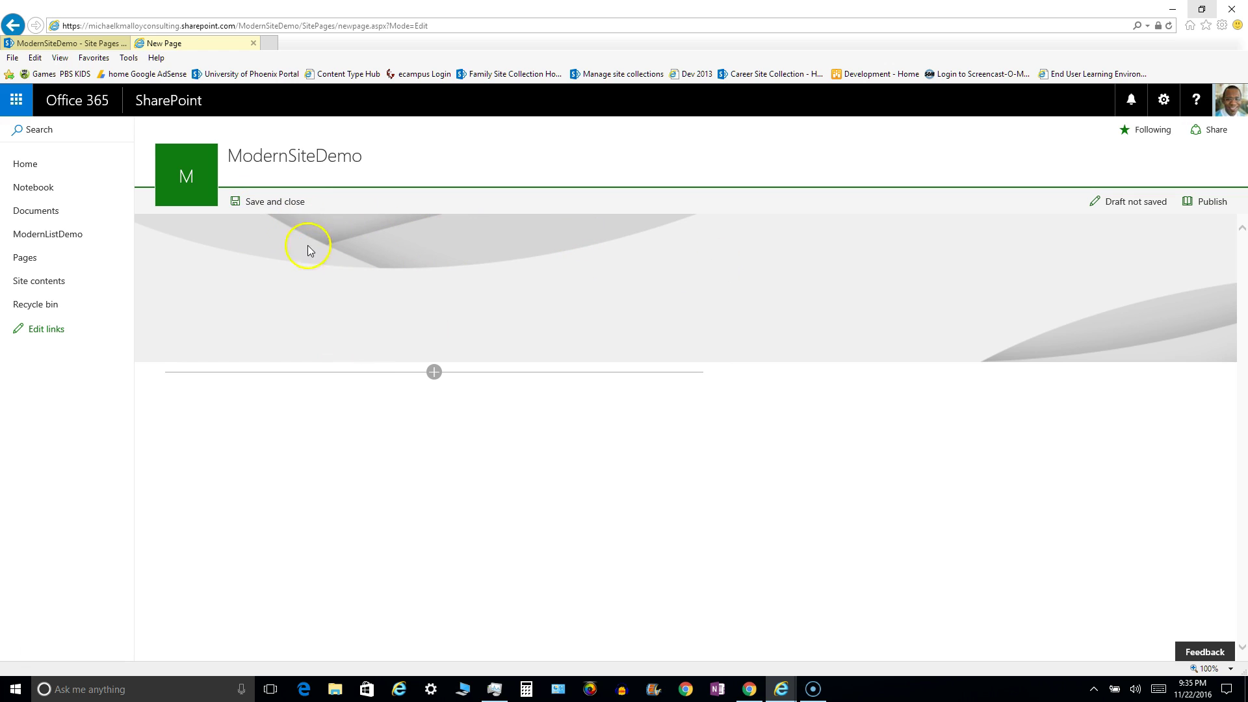
{"action": "left_click", "coordinate": [271, 204]}
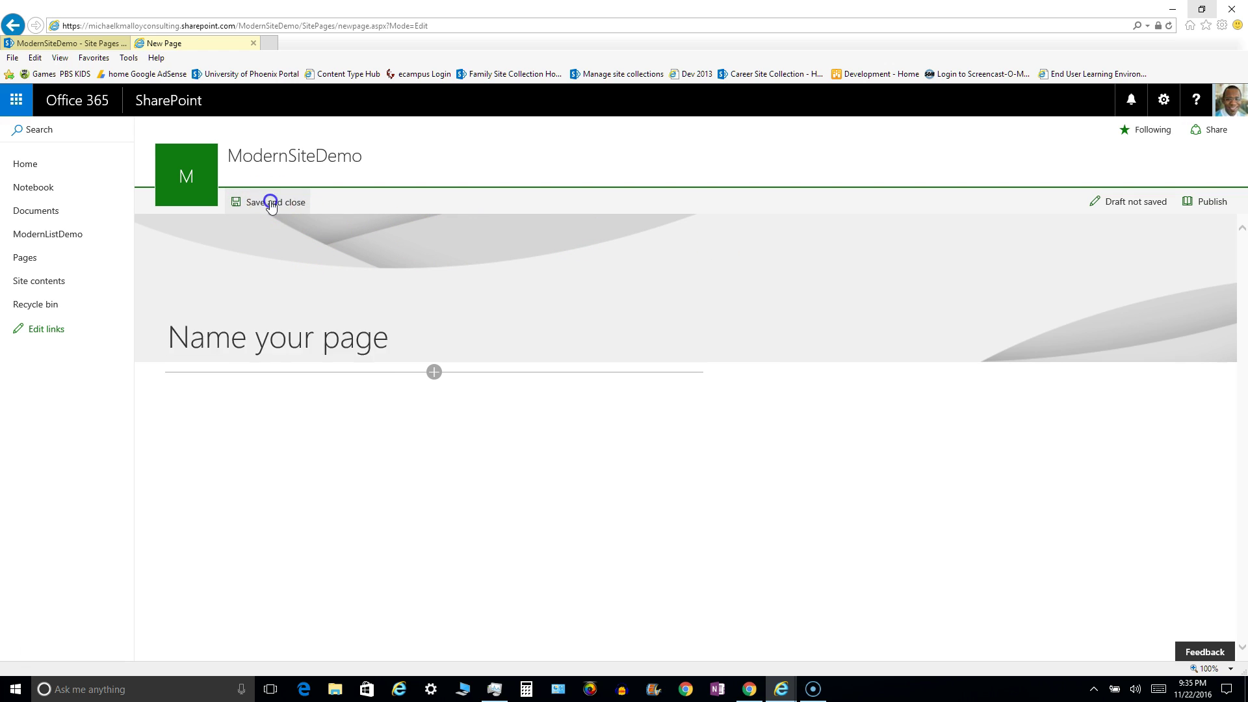
{"action": "left_click", "coordinate": [685, 392]}
{"action": "left_click", "coordinate": [360, 346]}
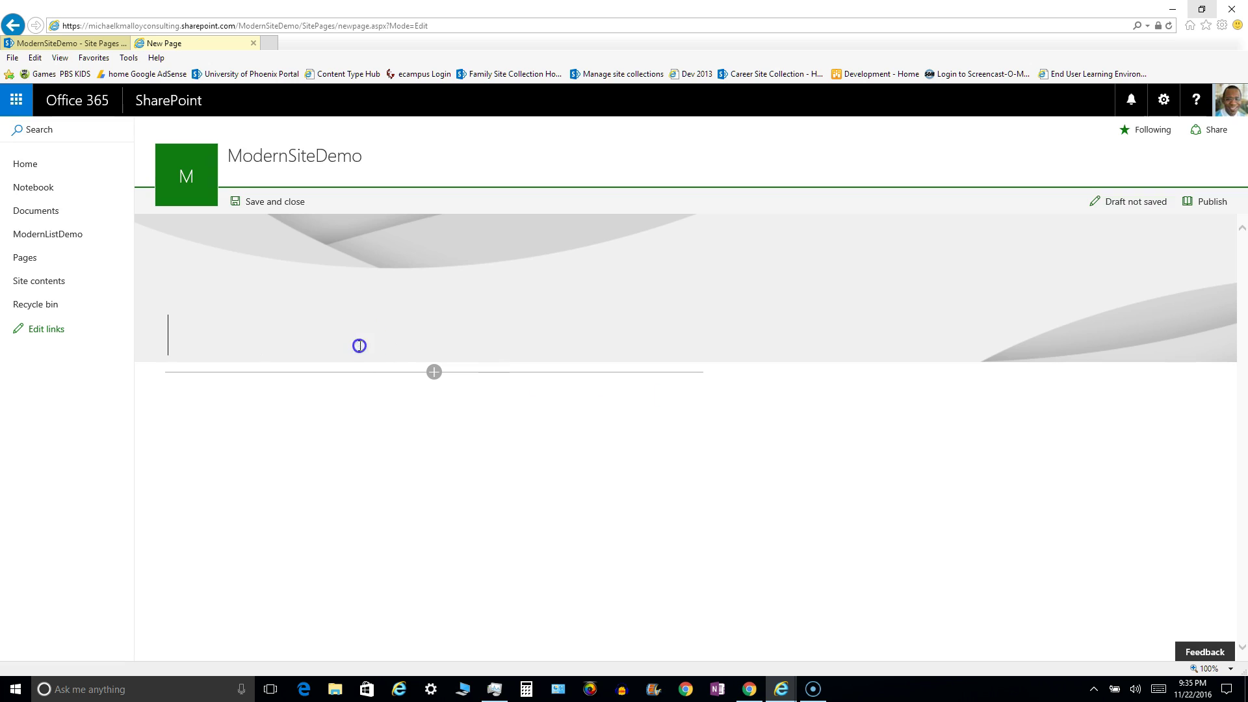
{"action": "type", "text": "Boo"}
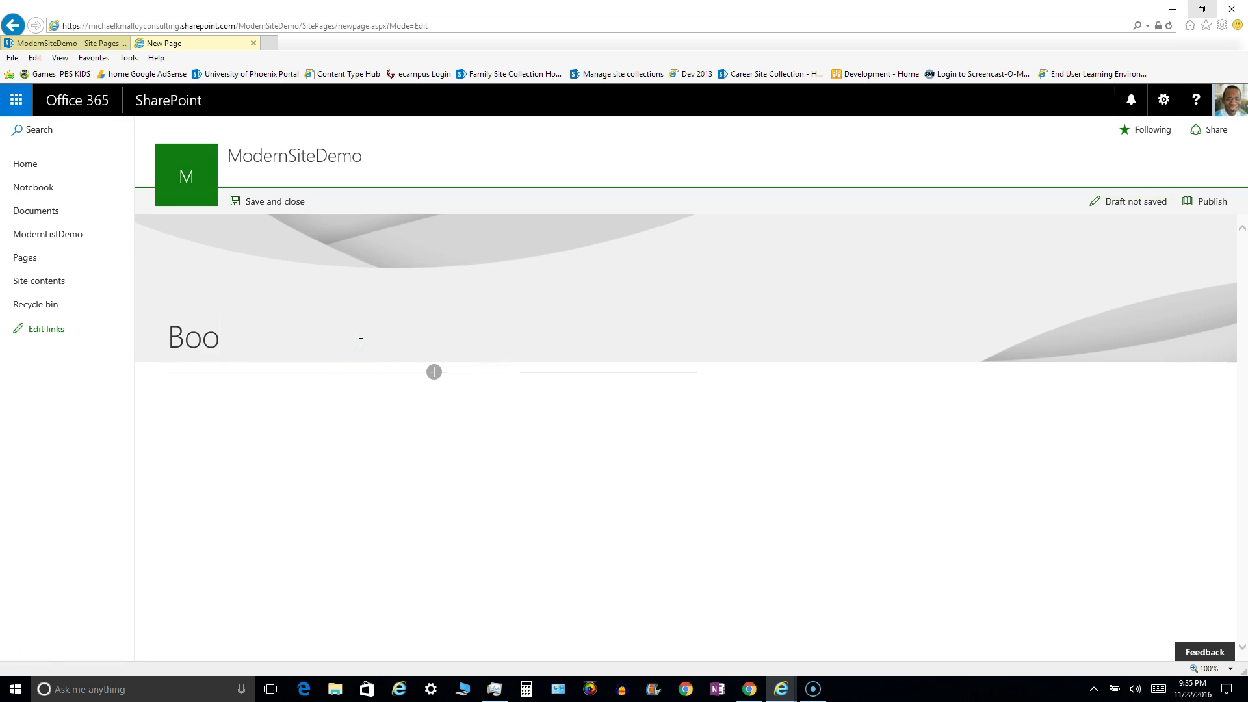
{"action": "type", "text": "ya"}
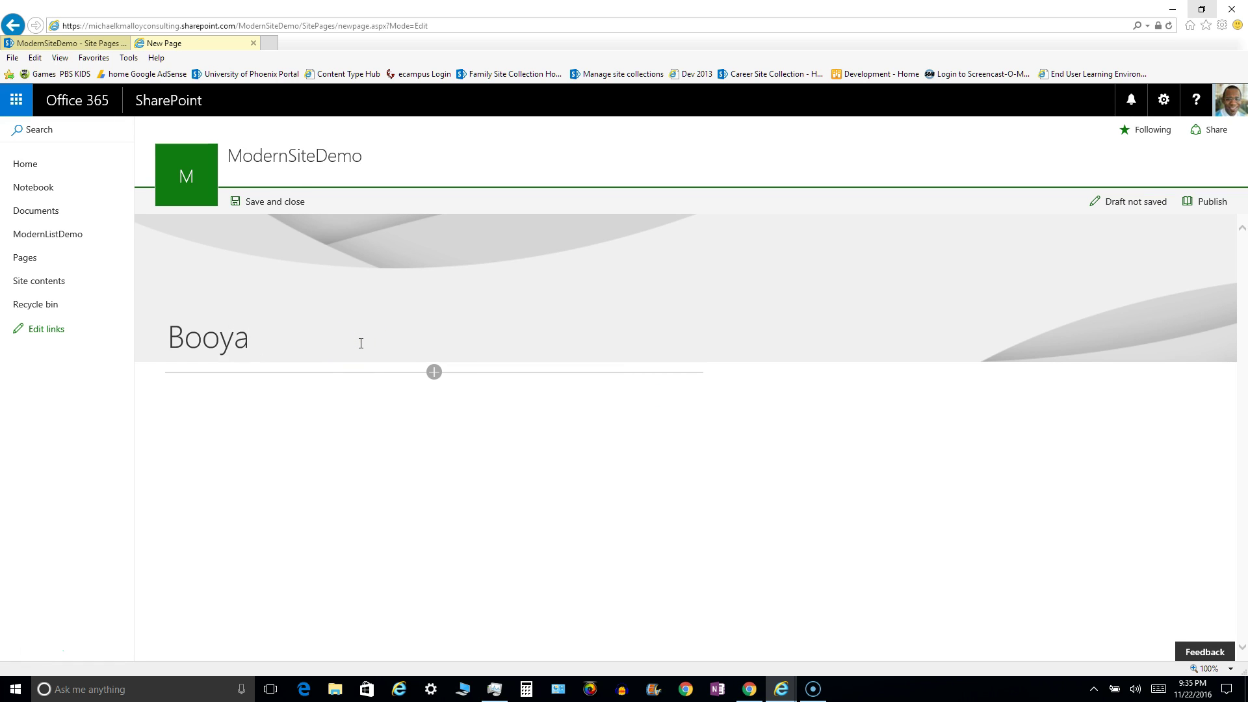
{"action": "left_click", "coordinate": [278, 202]}
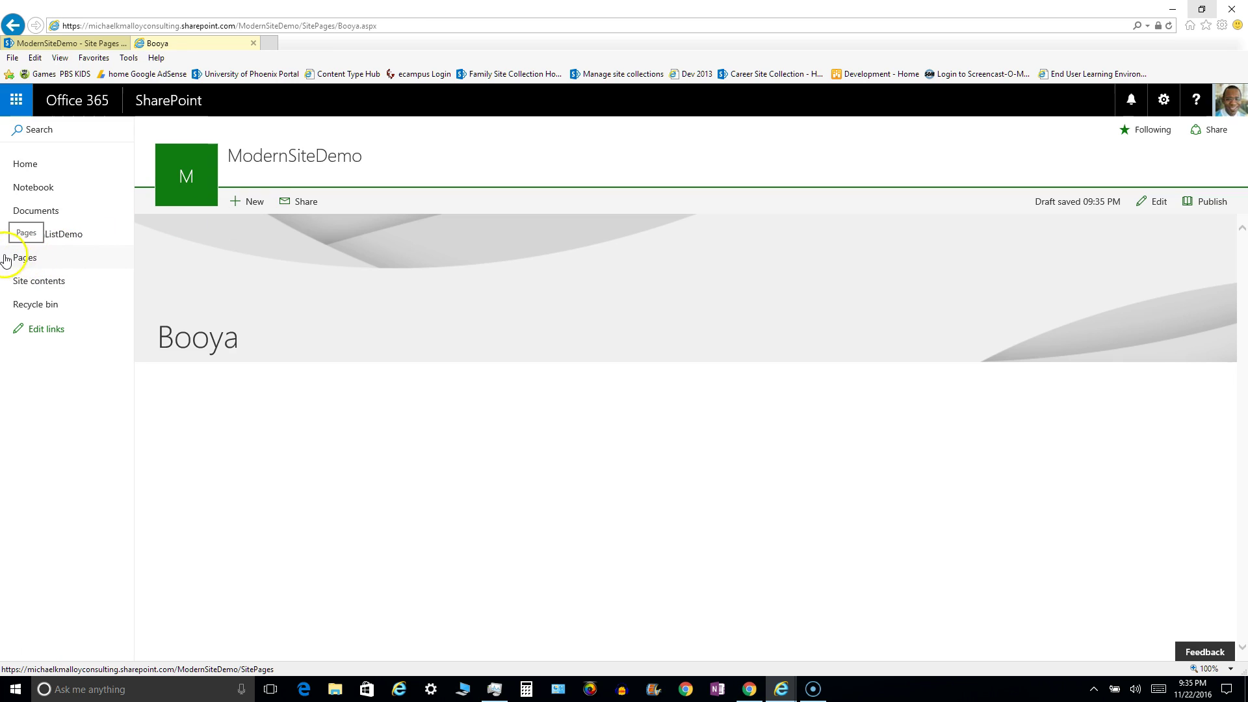
- Return to Site Pages and start the classic wiki page OldStyleWikiWoot.aspx from the New menu
{"action": "left_click", "coordinate": [30, 260]}
{"action": "left_click", "coordinate": [30, 260]}
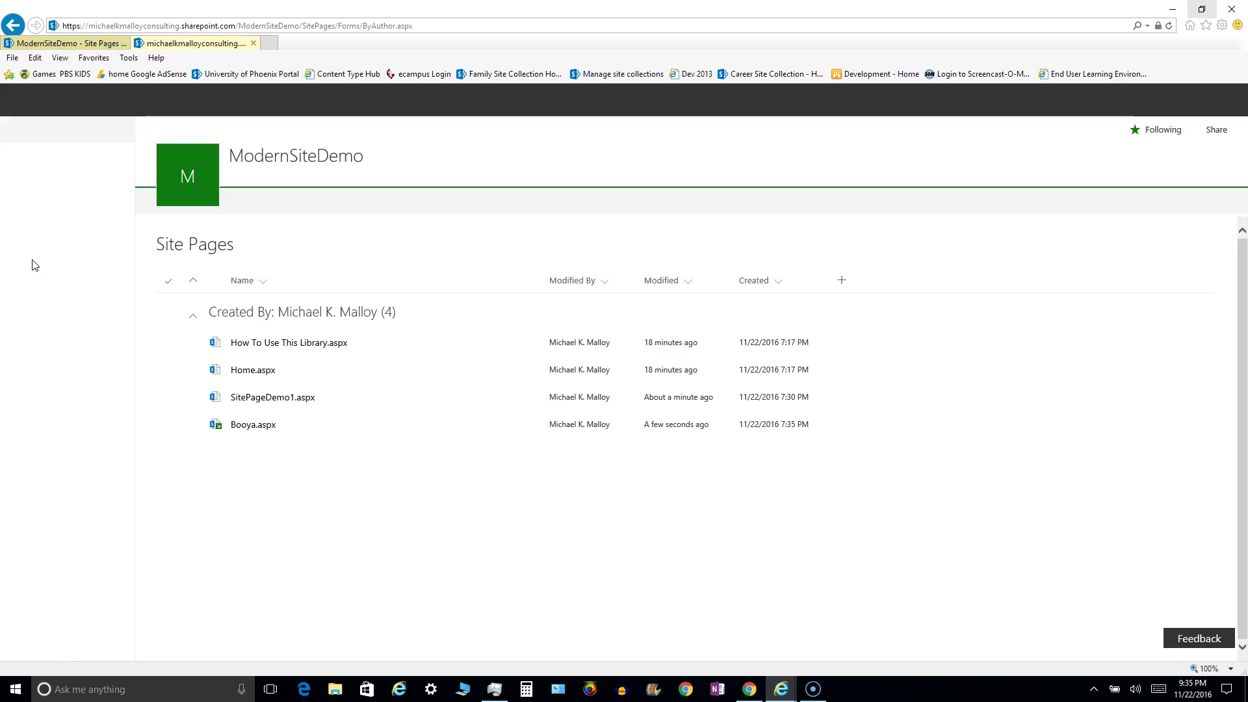
{"action": "left_click", "coordinate": [153, 289]}
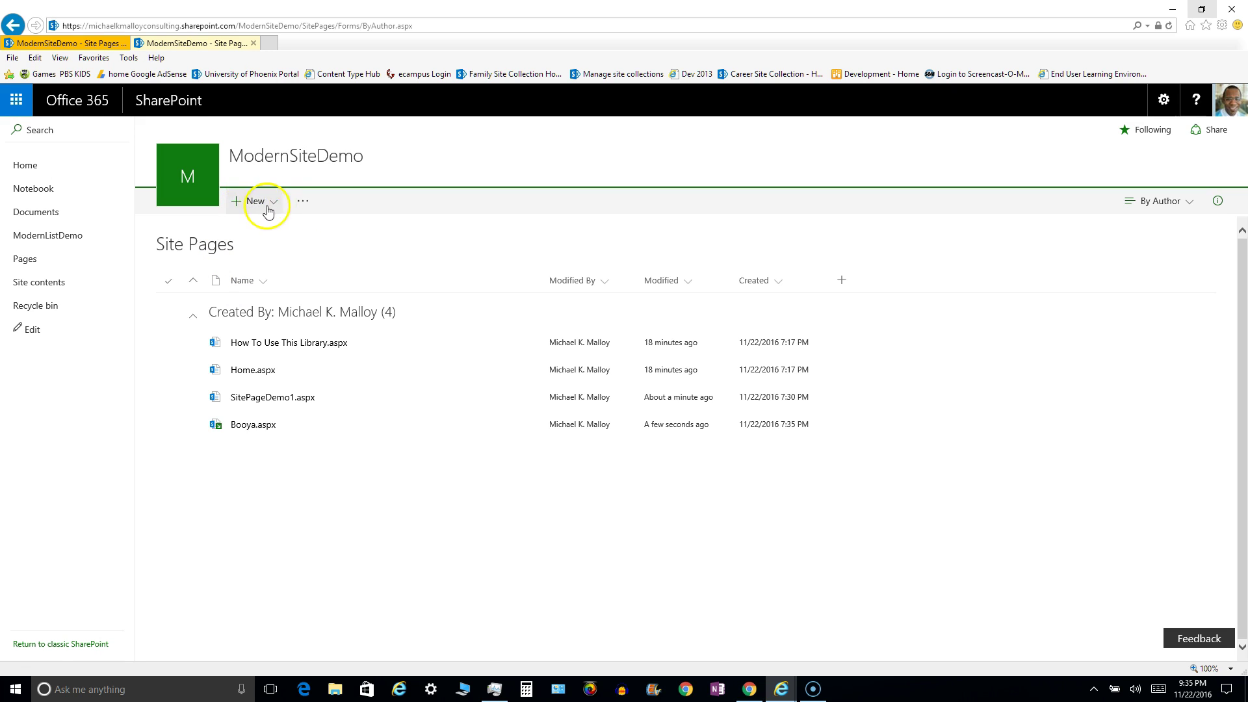
{"action": "left_click", "coordinate": [274, 205]}
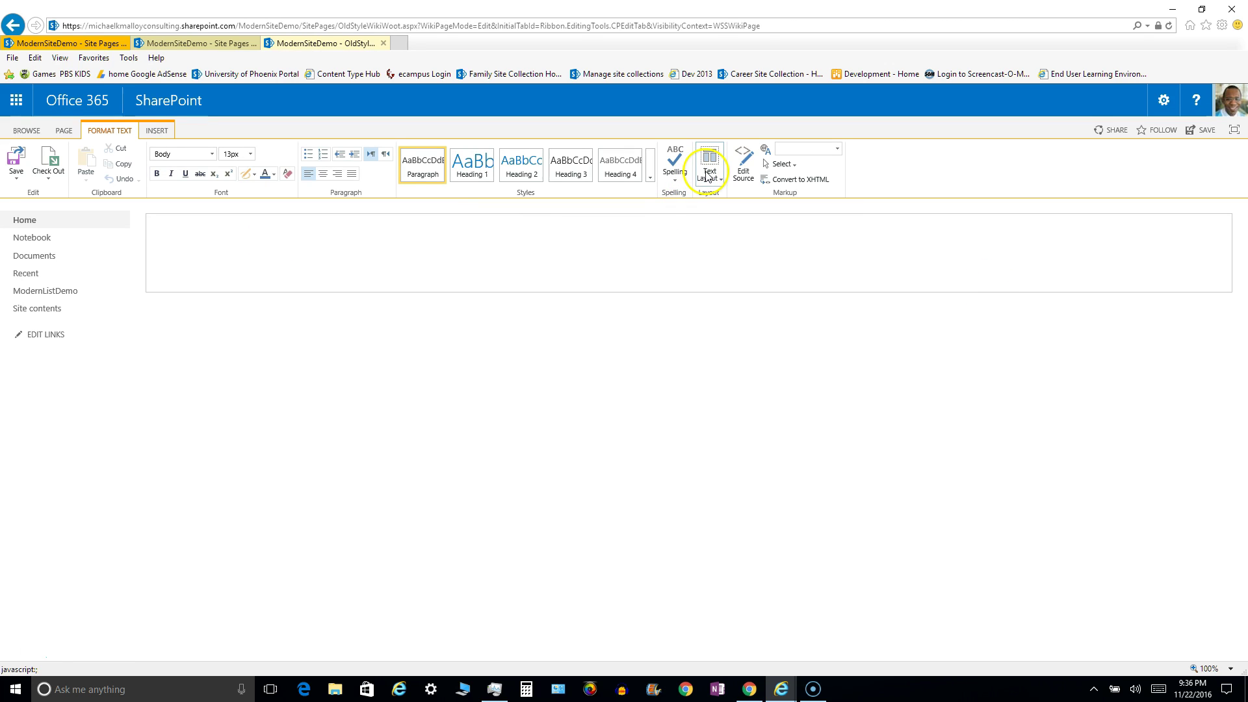
{"action": "left_click", "coordinate": [554, 254]}
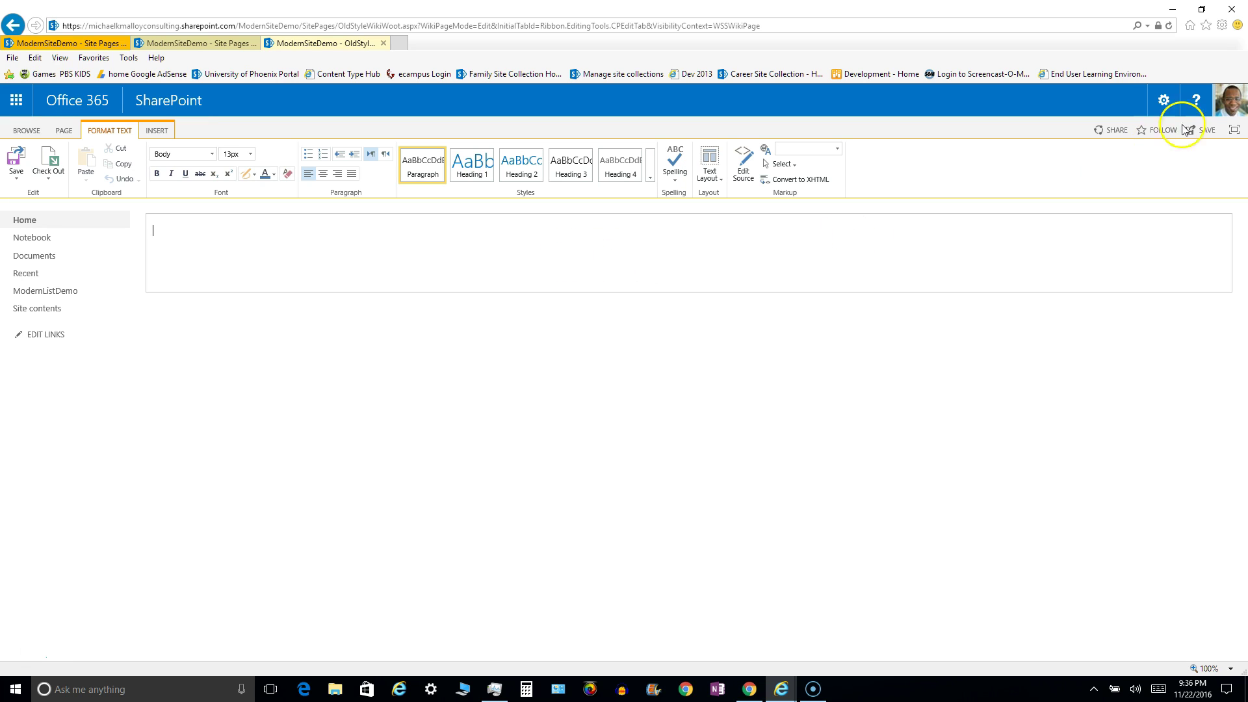
{"action": "left_click", "coordinate": [1163, 102]}
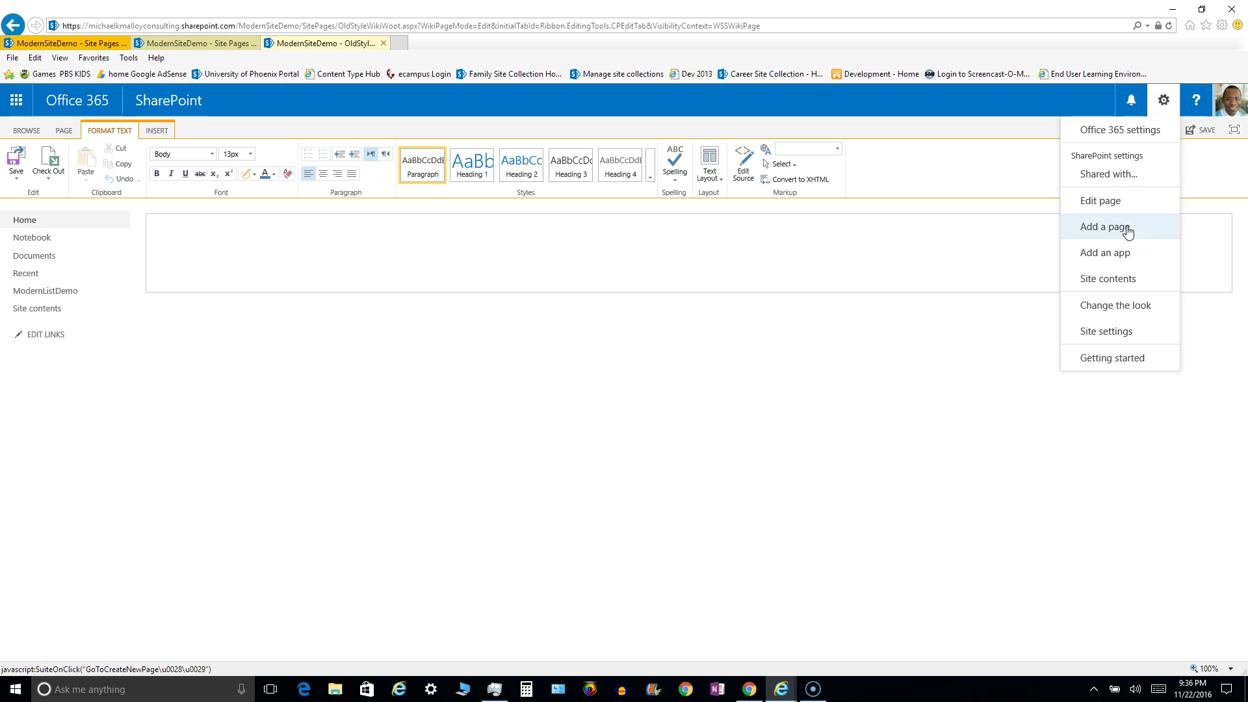
{"action": "left_click", "coordinate": [699, 243]}
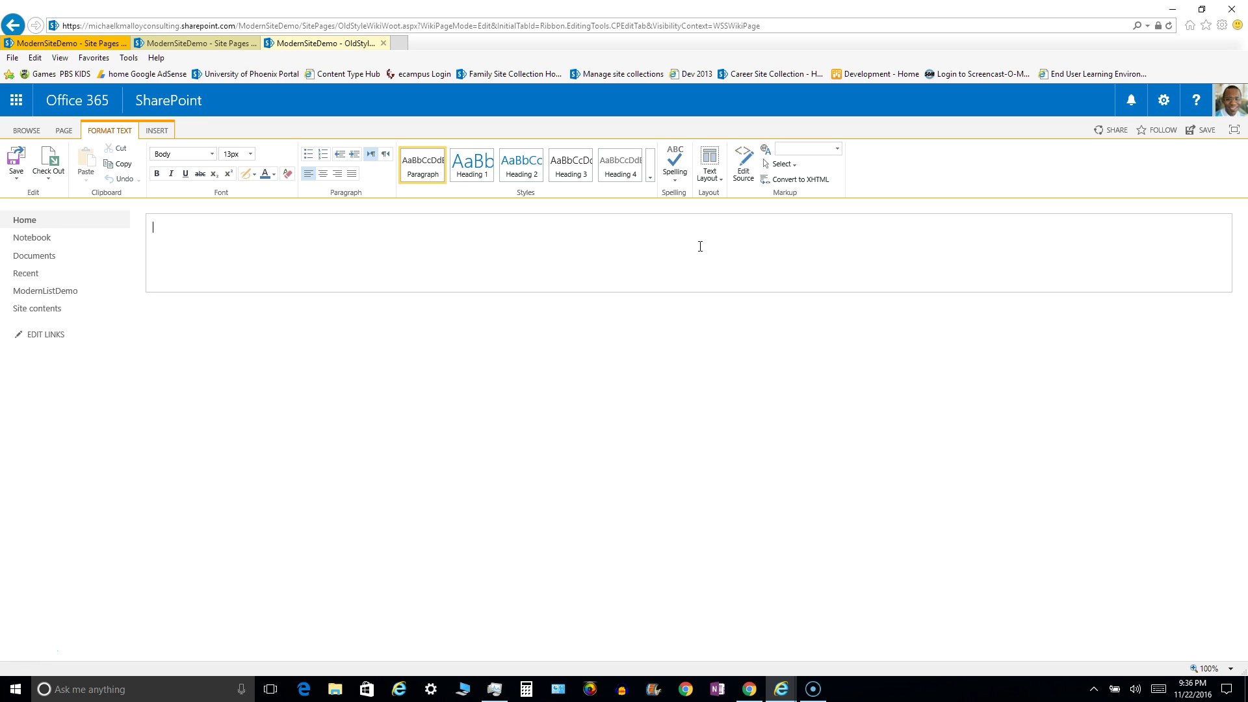
{"action": "left_click", "coordinate": [693, 254]}
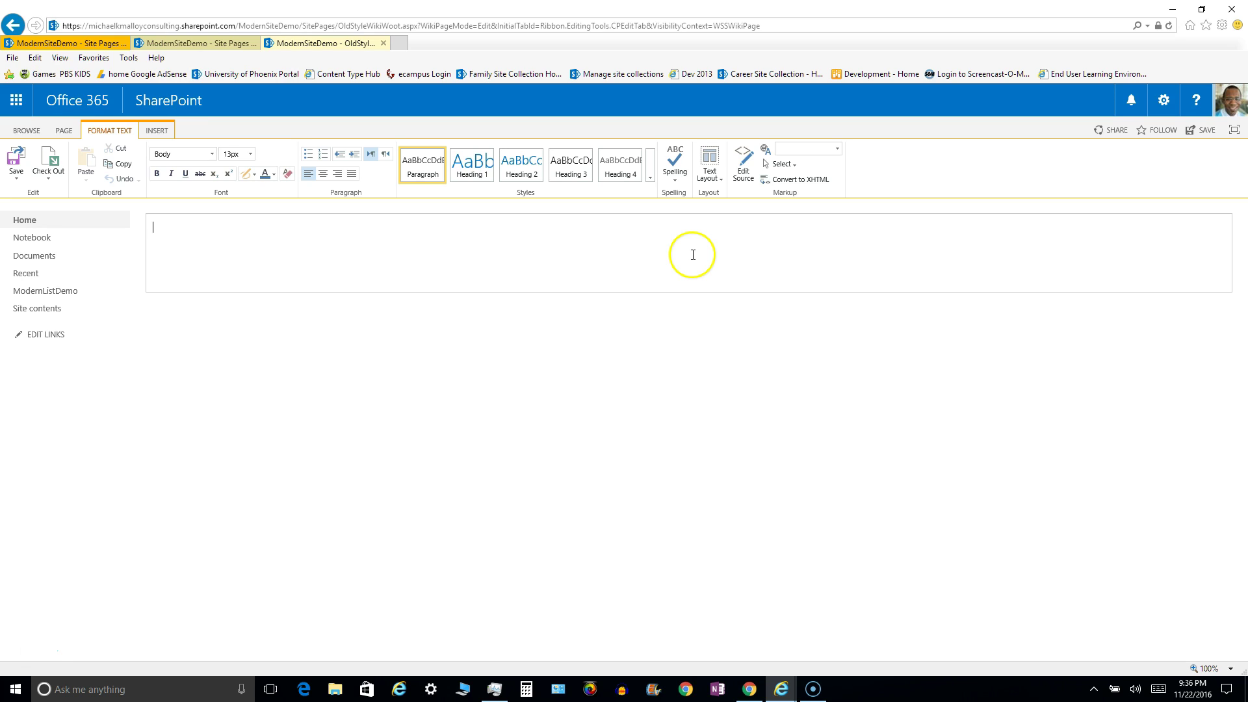